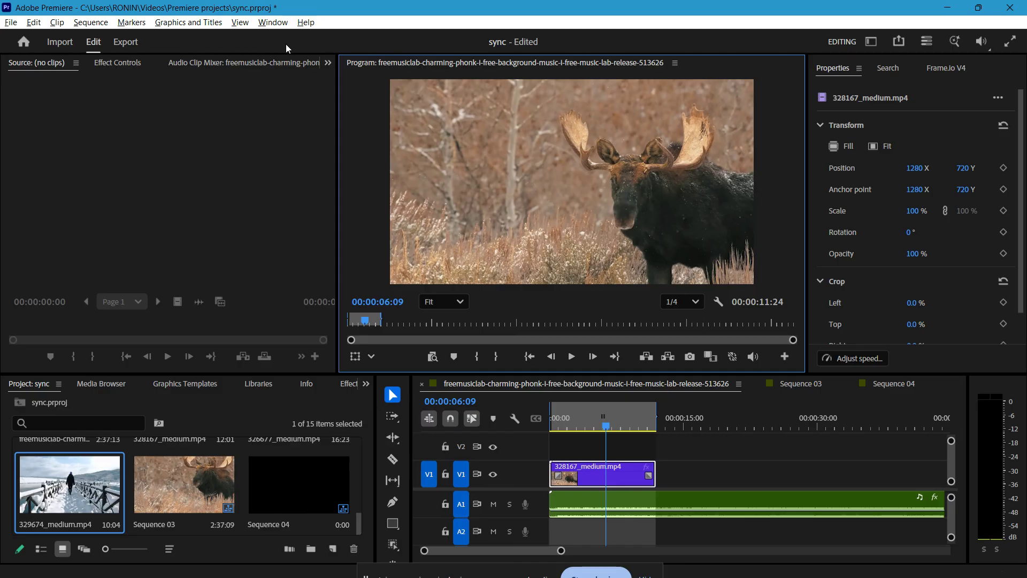
# - Keep Mercury Playback Engine GPU Acceleration (CUDA) as the renderer in the general project settings and apply them
pyautogui.click(12, 25)
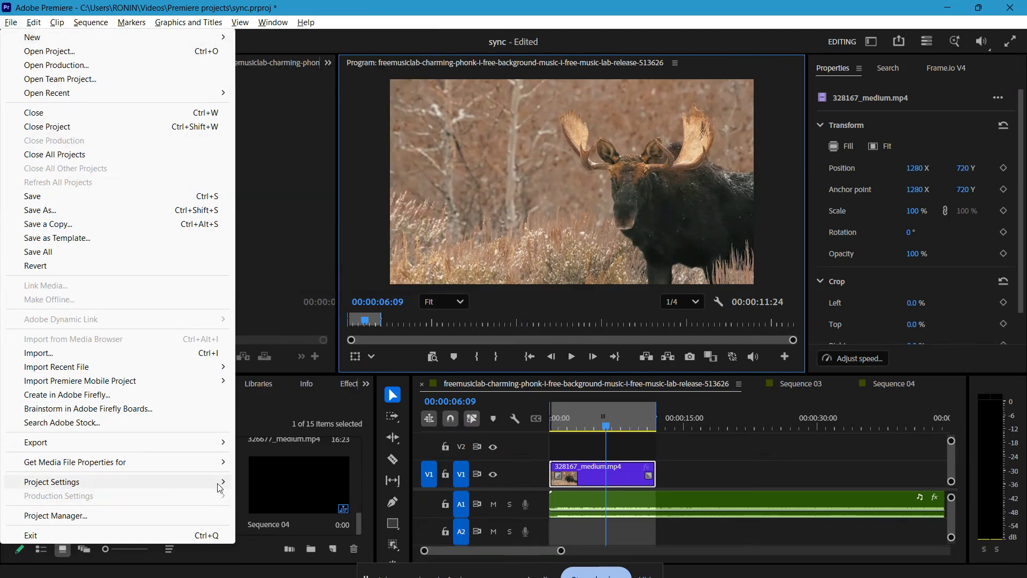
pyautogui.moveTo(219, 482)
pyautogui.click(267, 483)
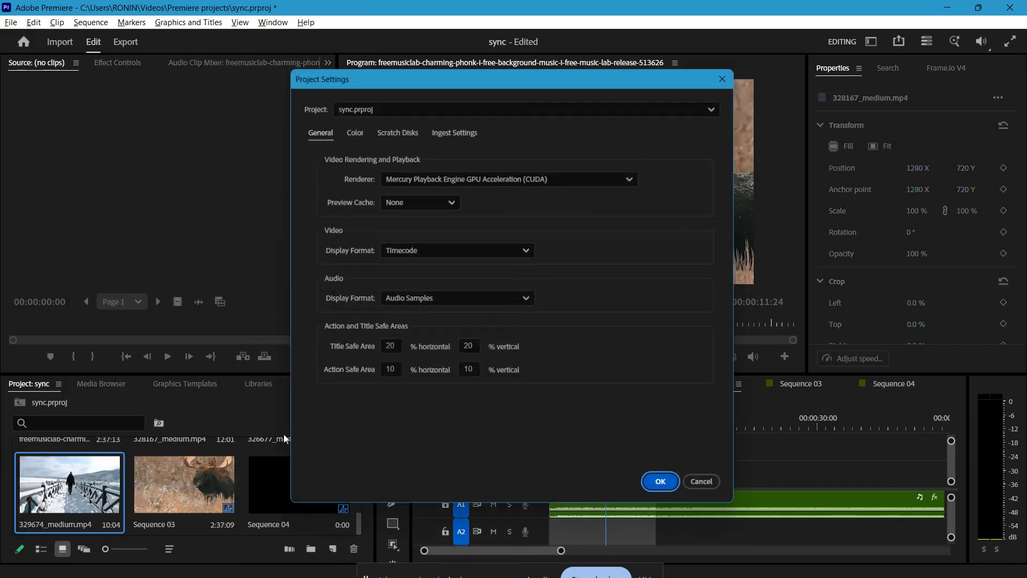
pyautogui.click(589, 180)
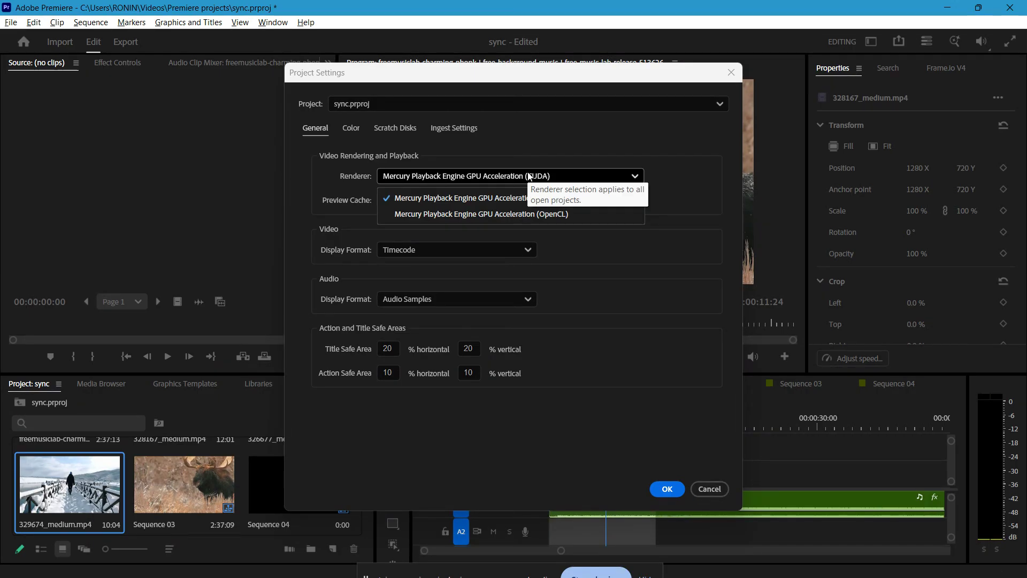
pyautogui.click(614, 172)
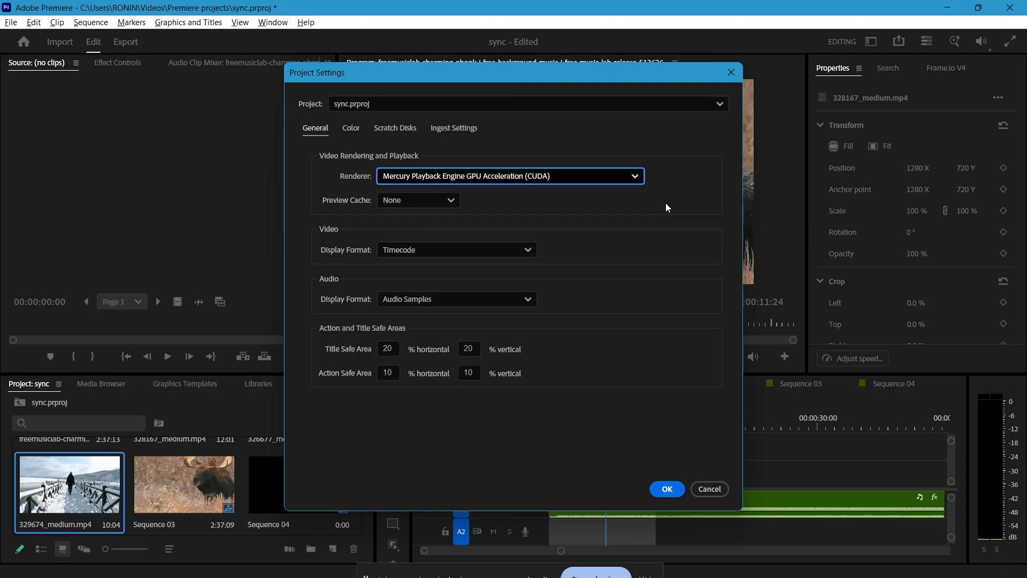
pyautogui.click(666, 490)
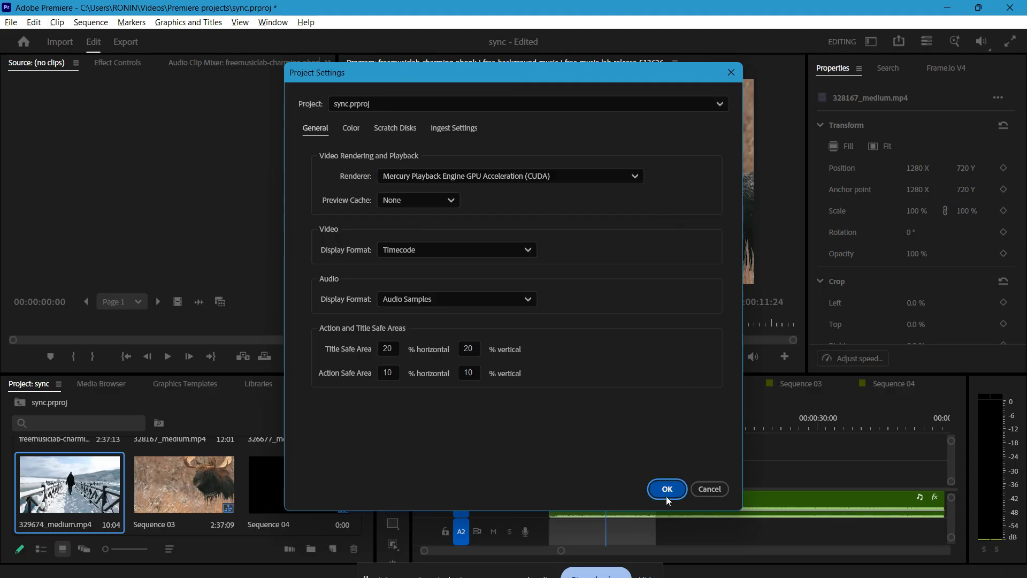
# - Delete the unused media cache files through the Media Cache preferences and confirm the preferences
pyautogui.click(133, 43)
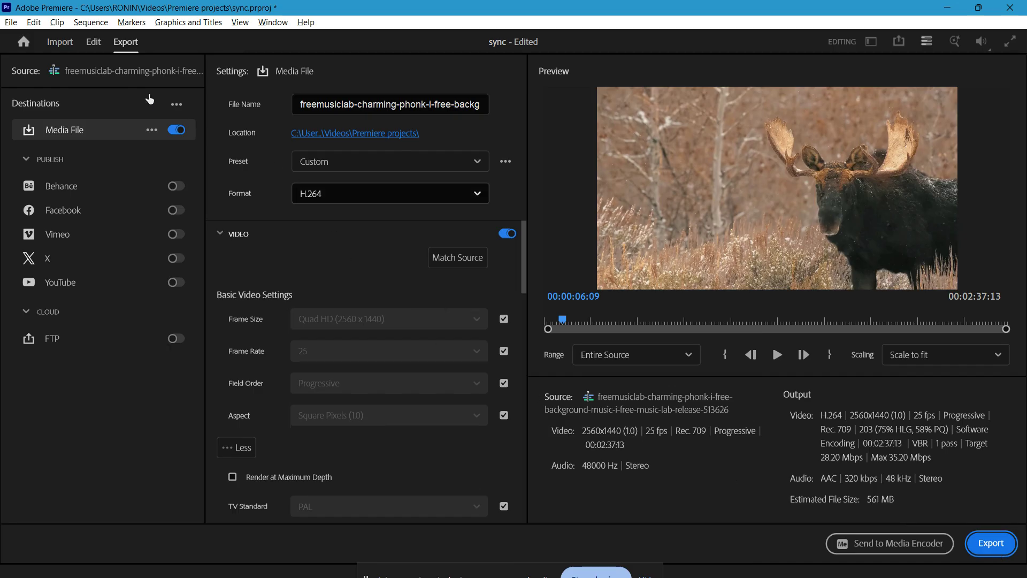
pyautogui.click(95, 40)
pyautogui.click(34, 22)
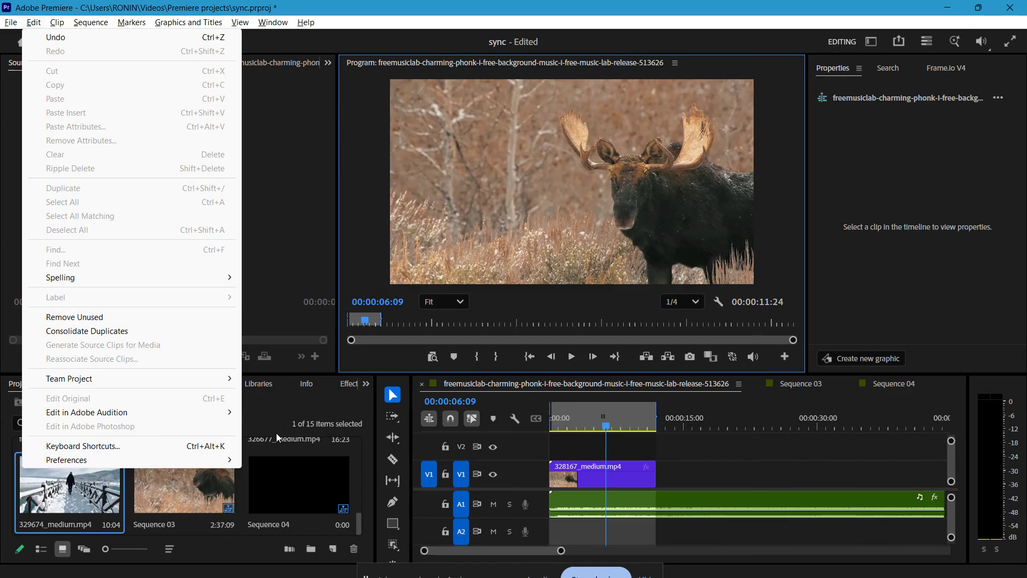
pyautogui.moveTo(234, 467)
pyautogui.click(325, 389)
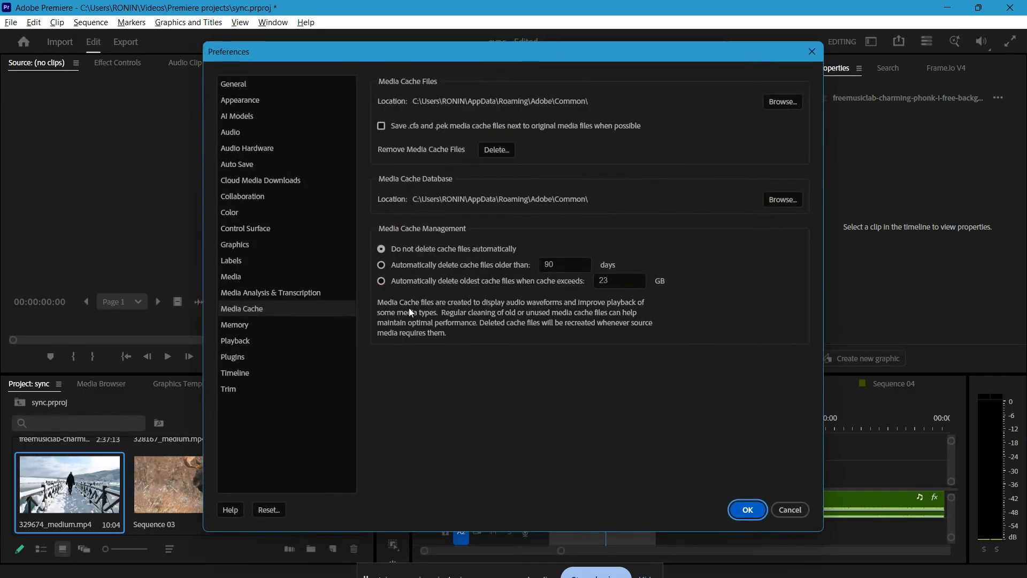
pyautogui.click(496, 149)
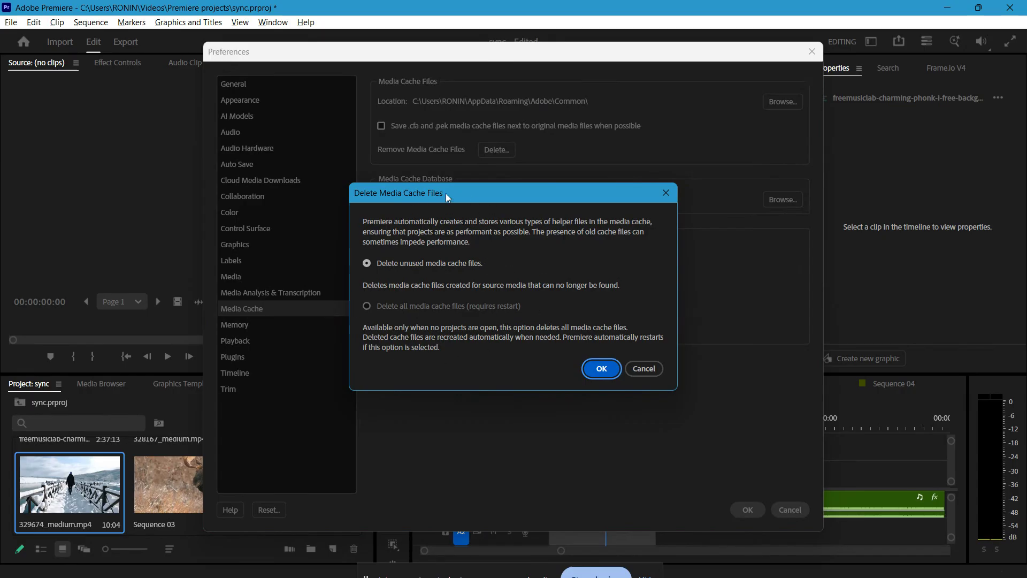
pyautogui.click(602, 369)
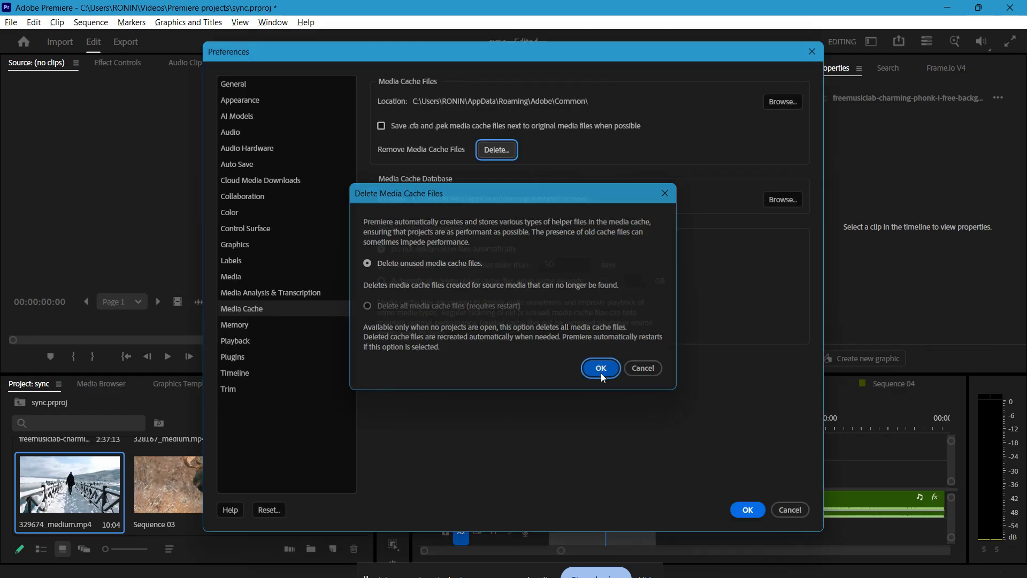
pyautogui.click(748, 509)
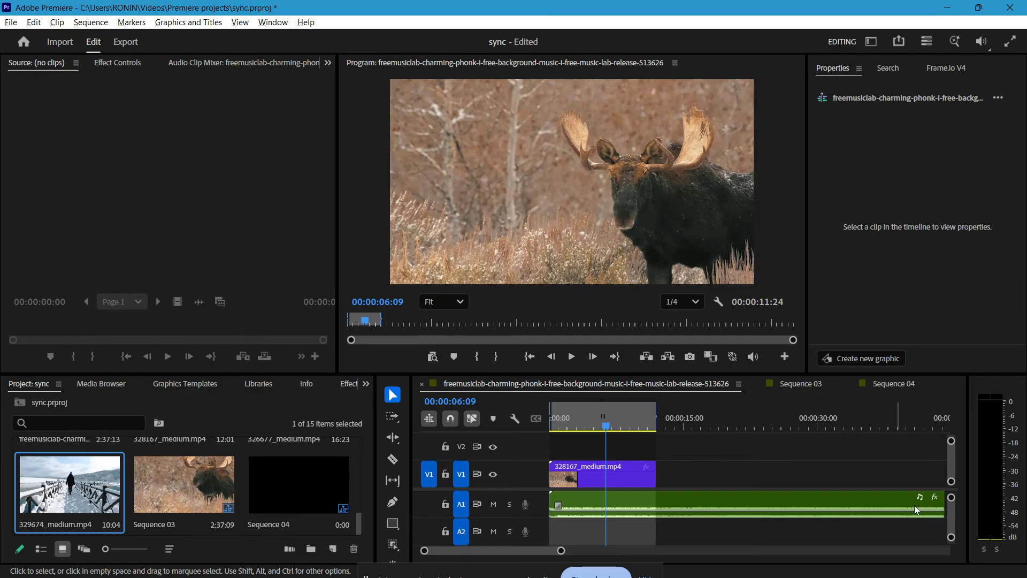
# - Switch to the NVIDIA app and review the Game Ready Driver and Studio Driver choices on the Drivers page
pyautogui.click(557, 563)
pyautogui.click(550, 572)
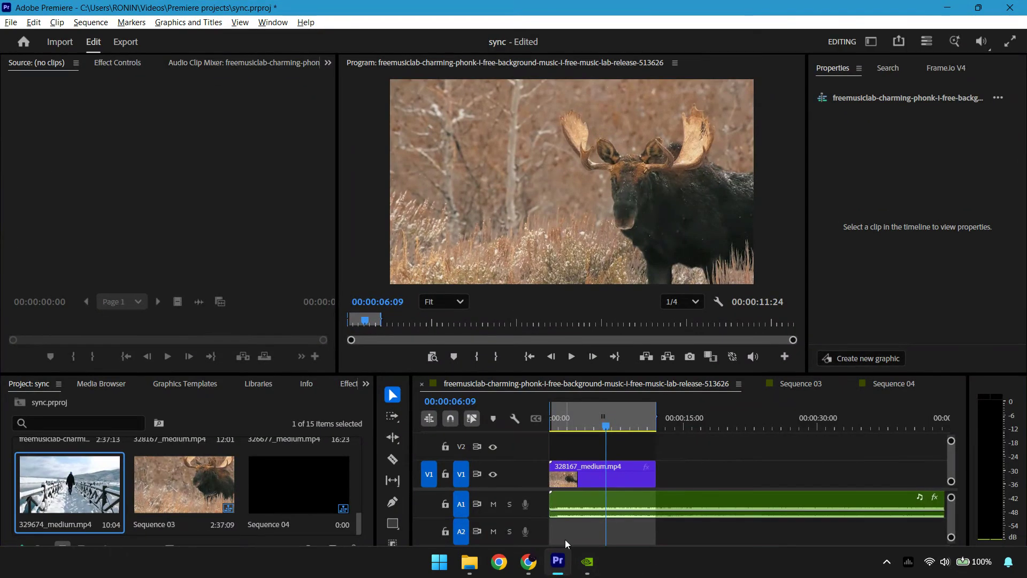
pyautogui.moveTo(597, 428)
pyautogui.mouseDown()
pyautogui.moveTo(618, 424)
pyautogui.moveTo(585, 425)
pyautogui.mouseUp()
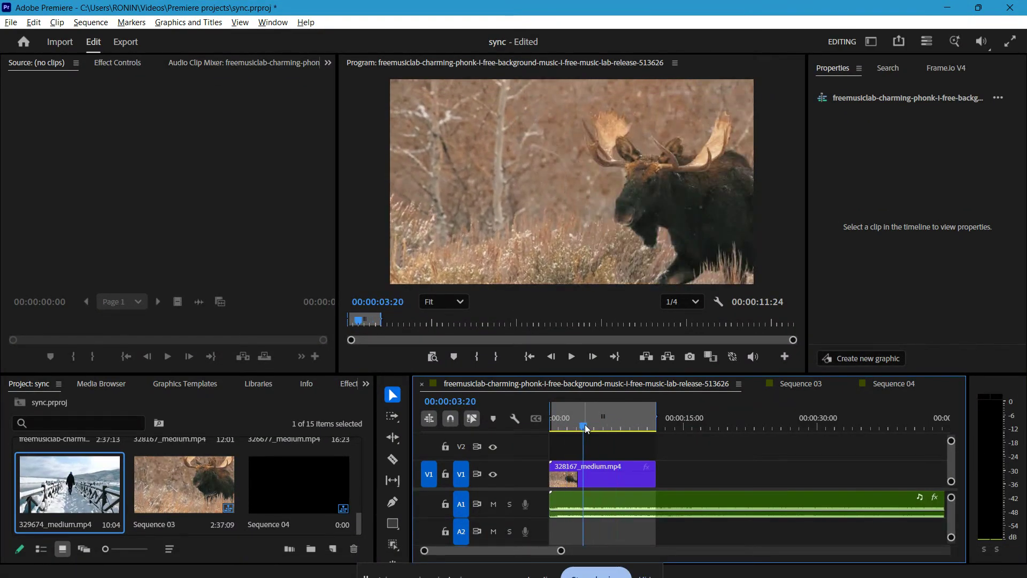
pyautogui.click(887, 563)
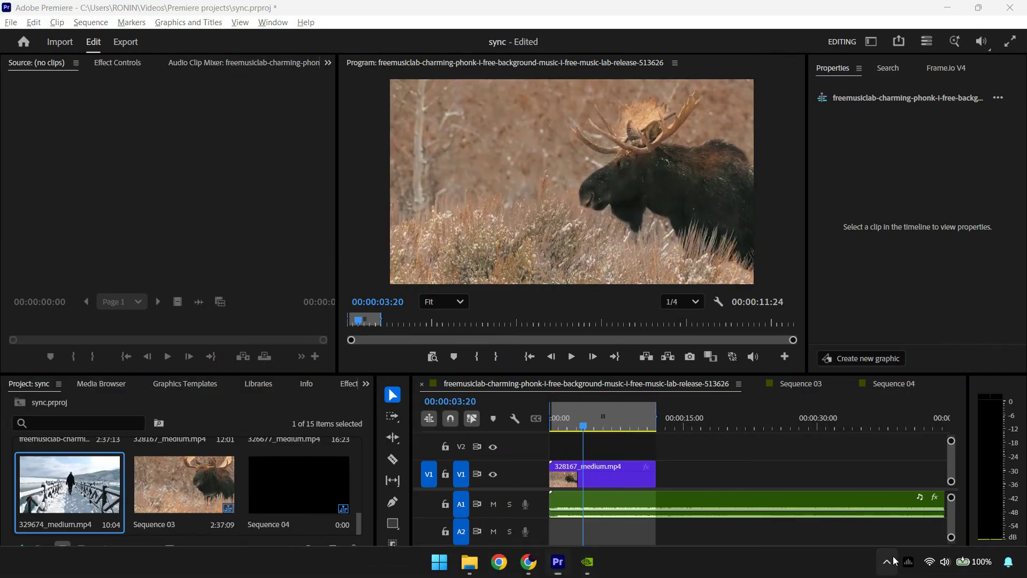
pyautogui.click(860, 520)
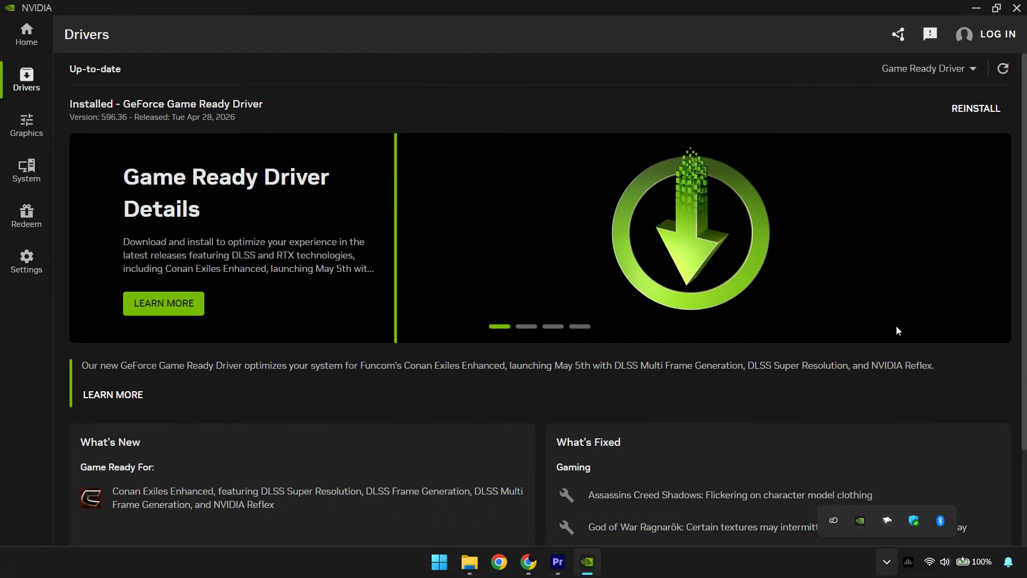
pyautogui.click(967, 70)
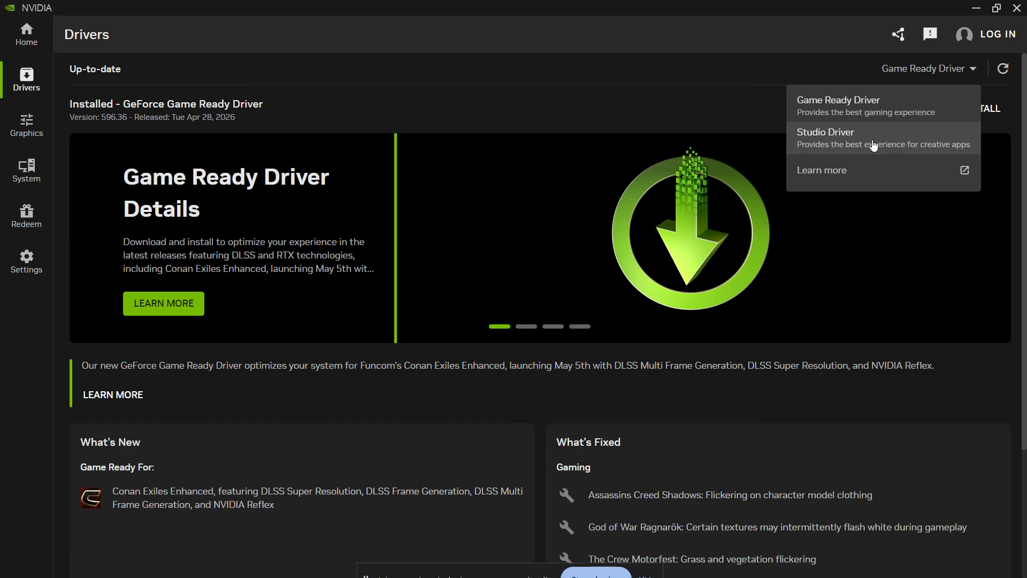
pyautogui.click(667, 120)
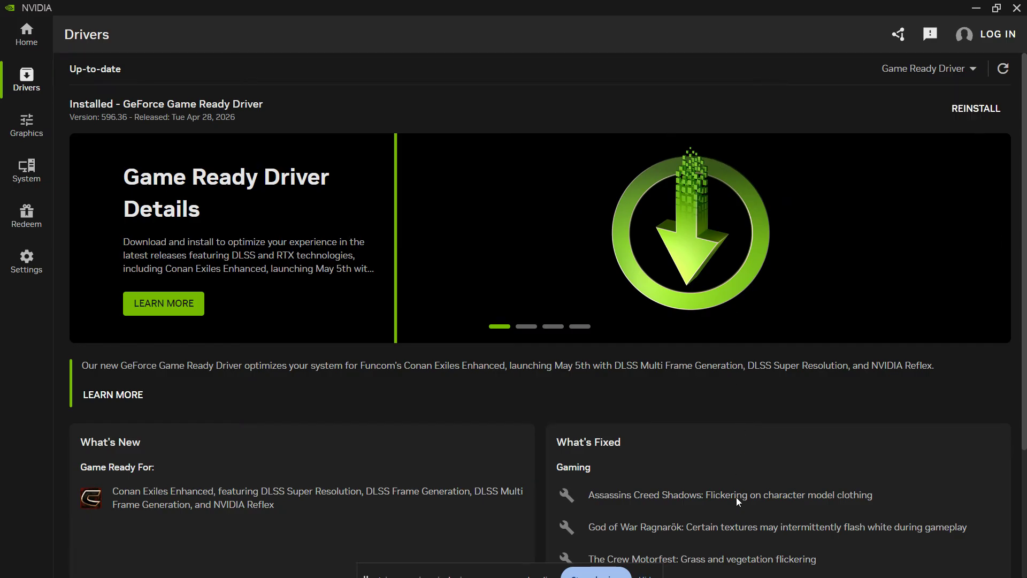
pyautogui.moveTo(662, 566)
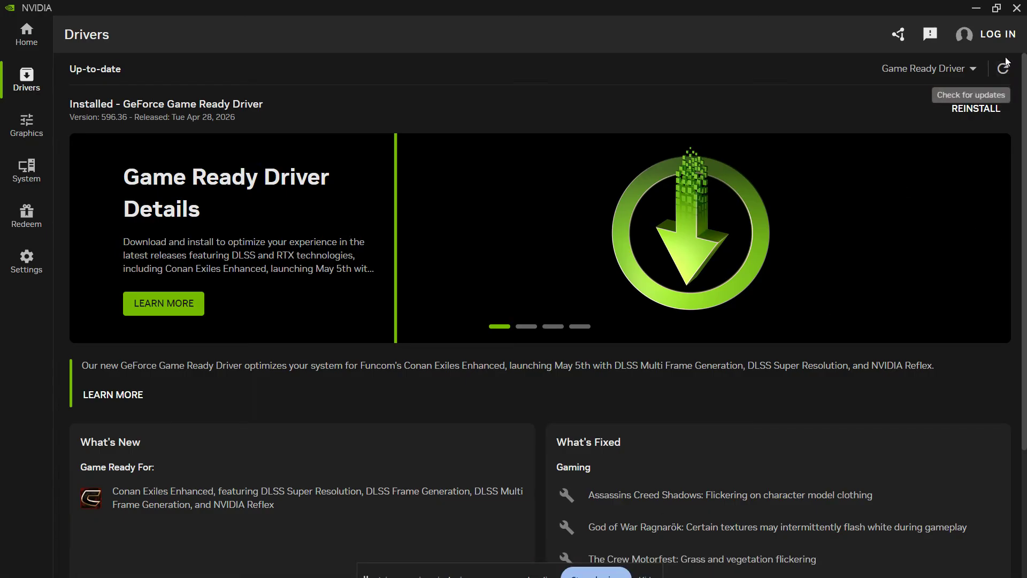
pyautogui.click(933, 69)
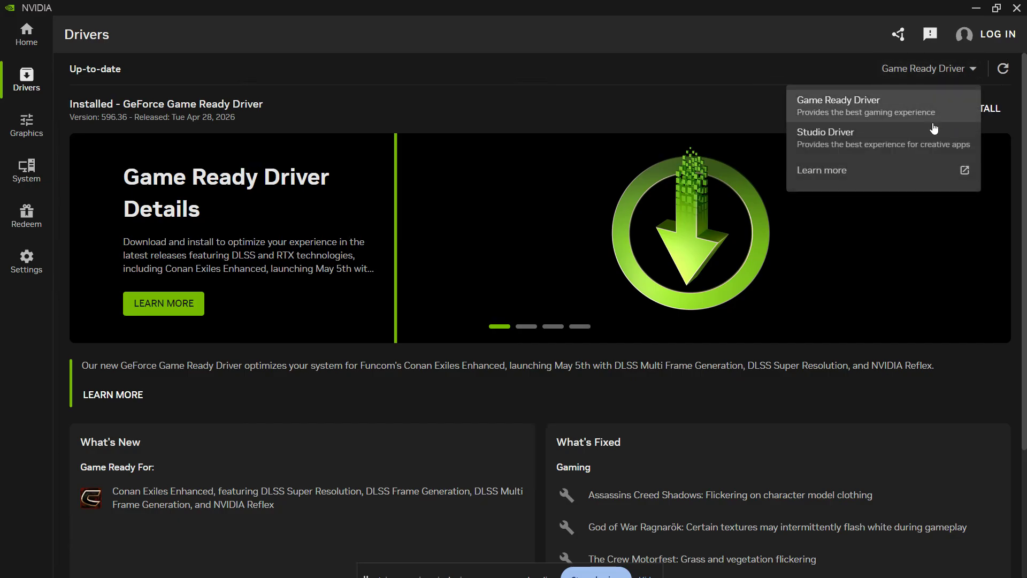
pyautogui.click(730, 85)
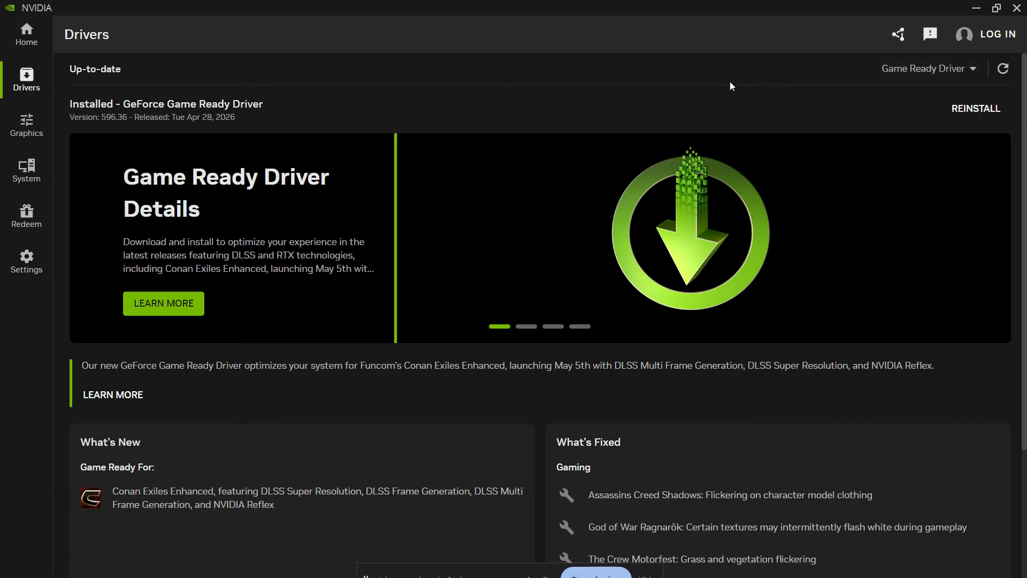
# - Switch back to Adobe Premiere and choose Software Encoding as the performance option in the H.264 export's encoding settings
pyautogui.click(558, 568)
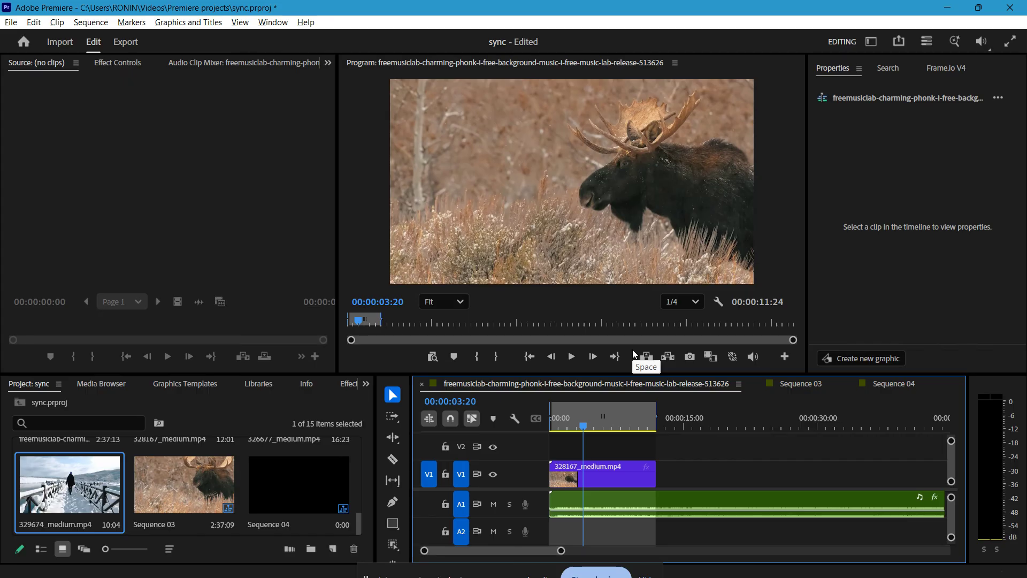
pyautogui.click(131, 48)
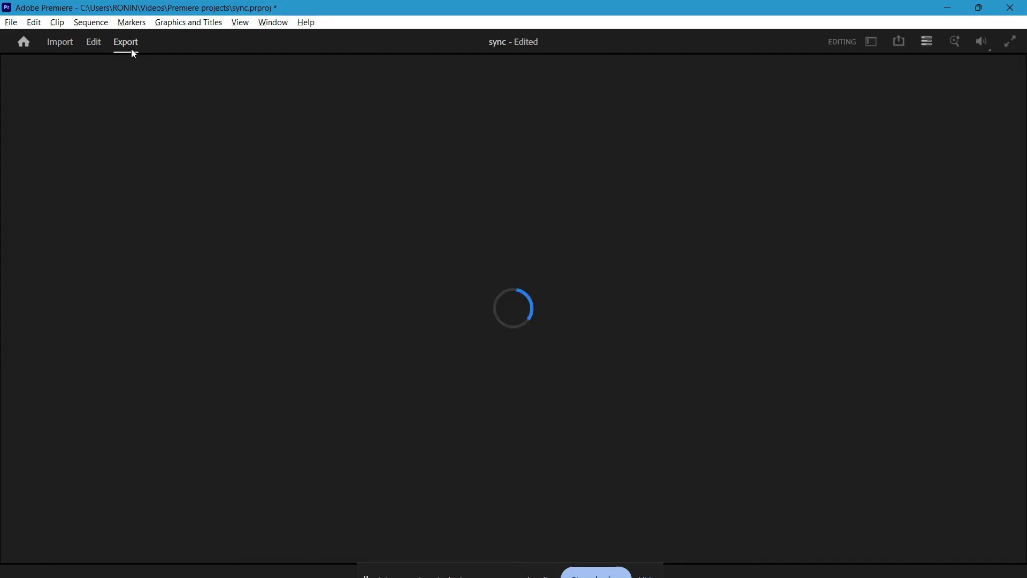
pyautogui.scroll(-2, 419, 289)
pyautogui.scroll(-7, 418, 290)
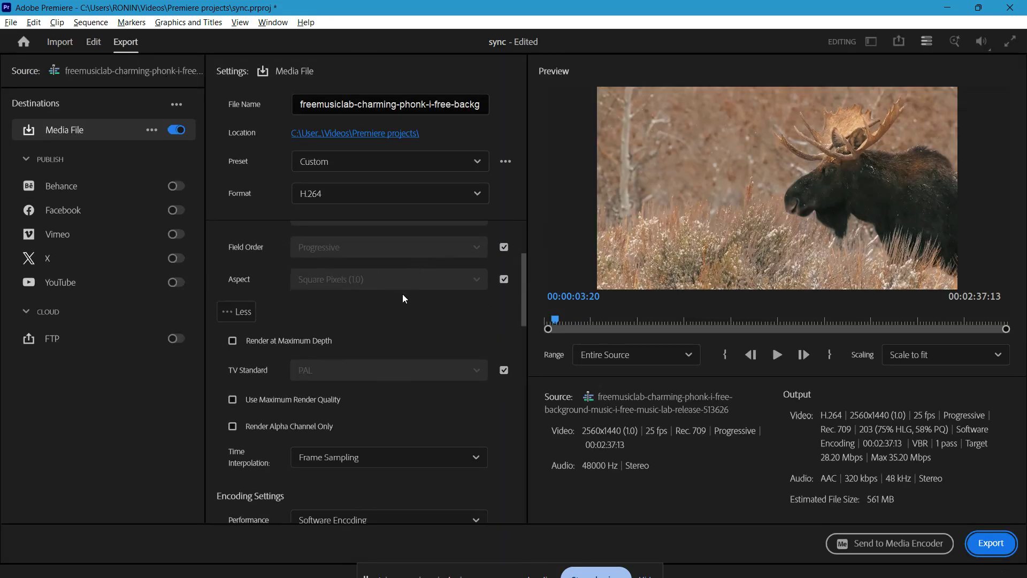
pyautogui.scroll(-2, 358, 315)
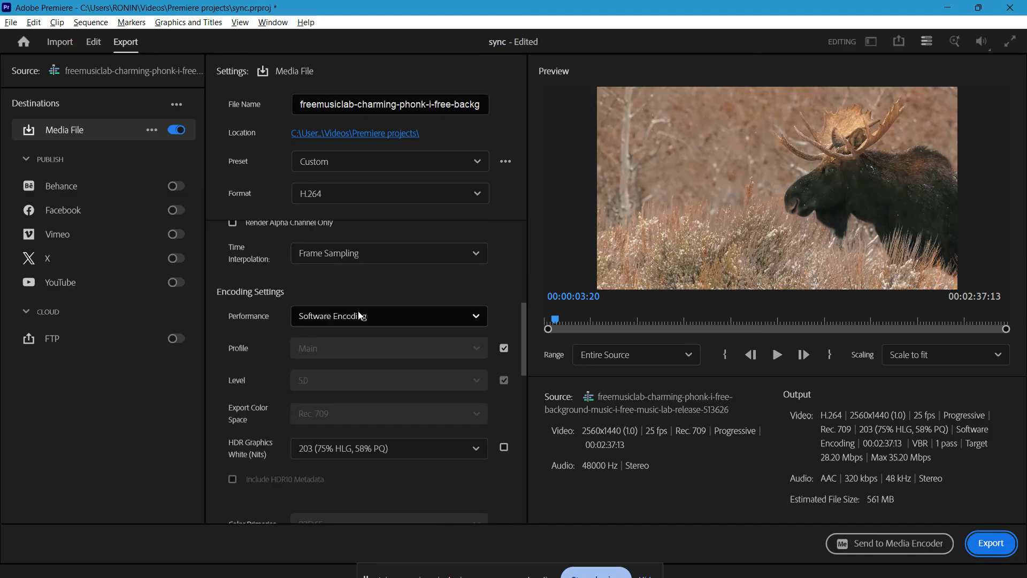
pyautogui.click(358, 315)
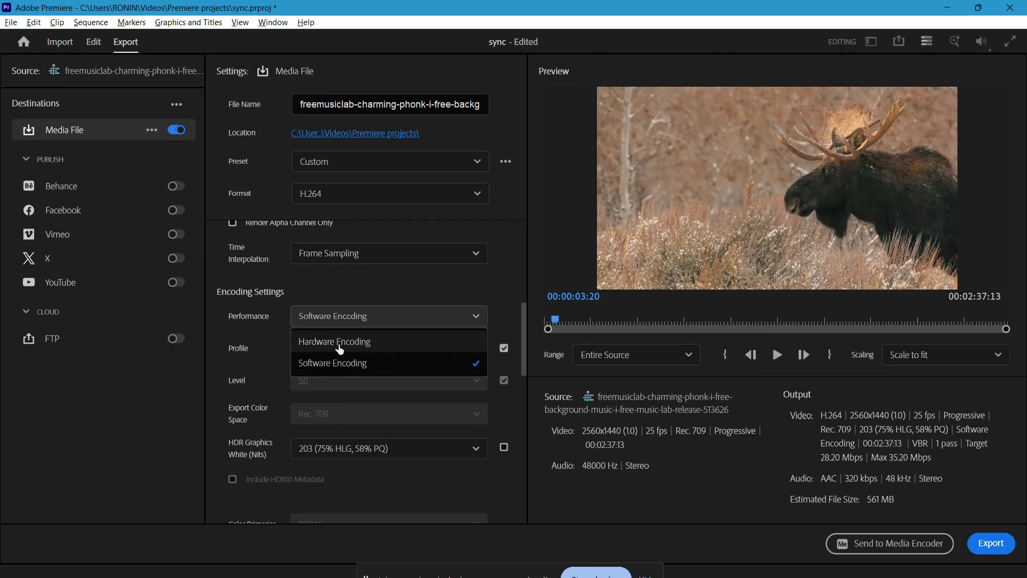
pyautogui.click(361, 370)
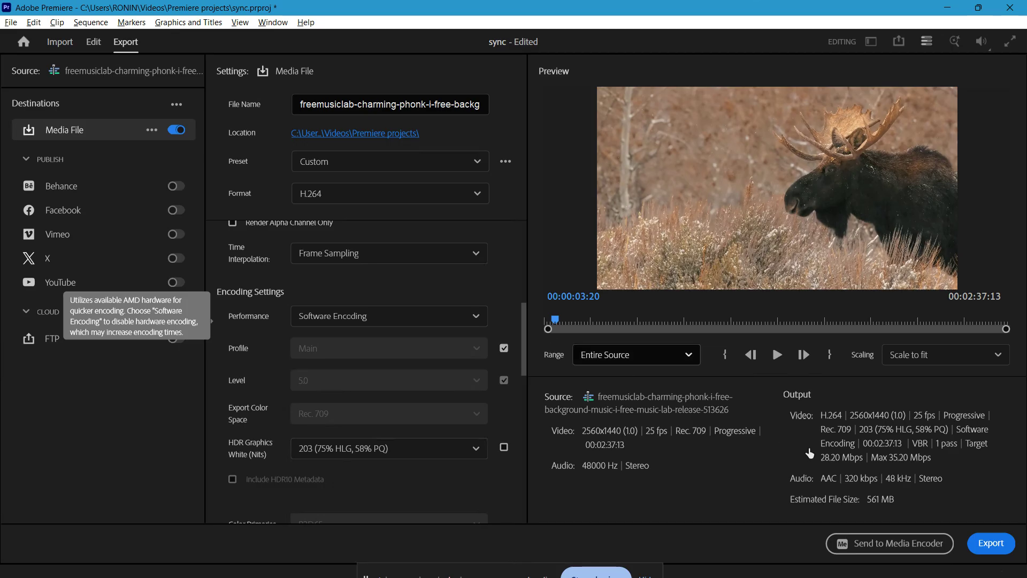
pyautogui.click(995, 542)
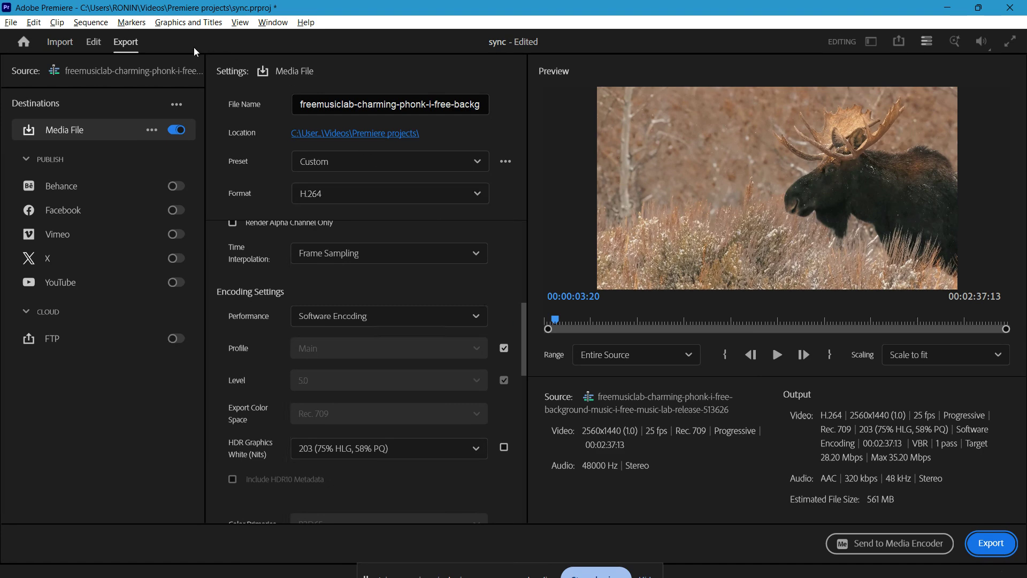
# - Return to editing, select the 328167_medium.mp4 clip on V1 and move the playhead to 00:00:03:04
pyautogui.click(90, 51)
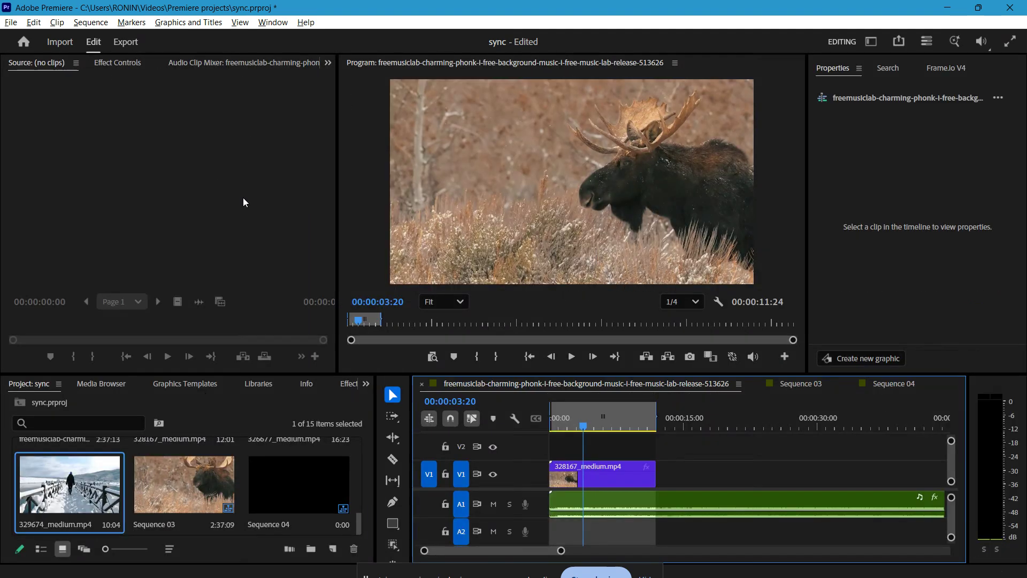
pyautogui.click(603, 427)
pyautogui.moveTo(603, 428); pyautogui.dragTo(577, 428)
pyautogui.click(605, 474)
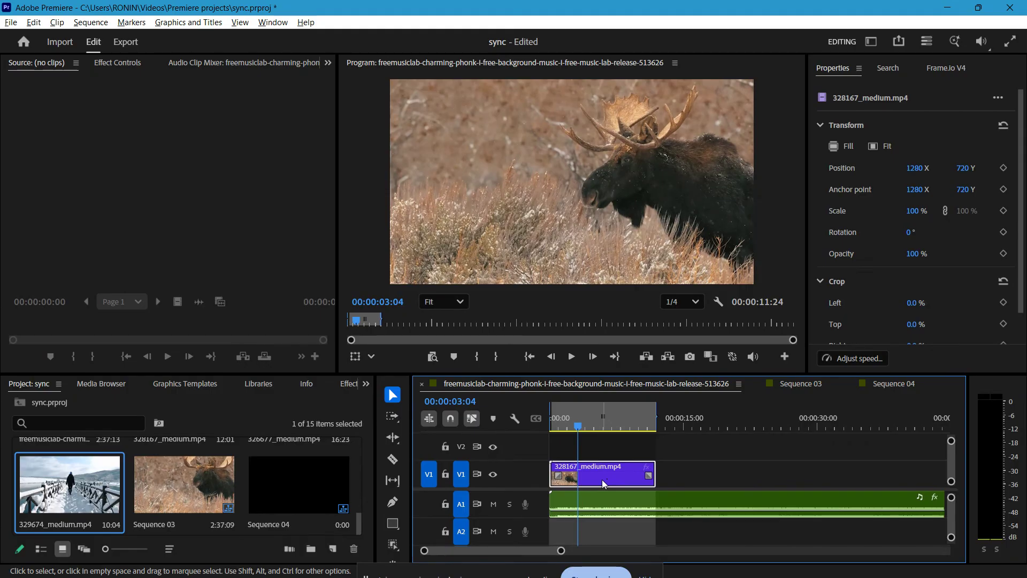
pyautogui.click(561, 430)
pyautogui.moveTo(561, 430)
pyautogui.mouseDown()
pyautogui.moveTo(632, 430)
pyautogui.moveTo(579, 426)
pyautogui.mouseUp()
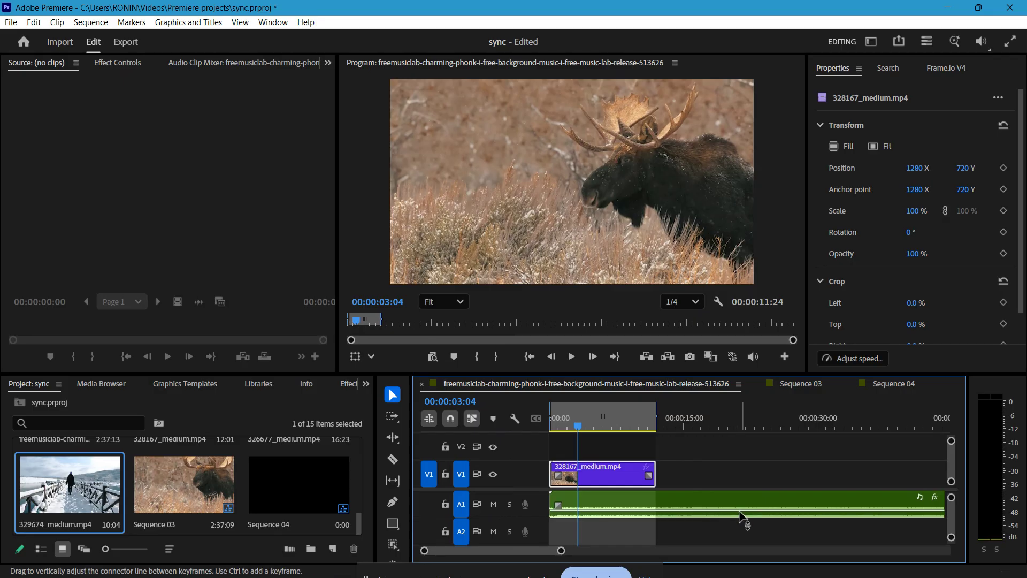
pyautogui.moveTo(740, 516)
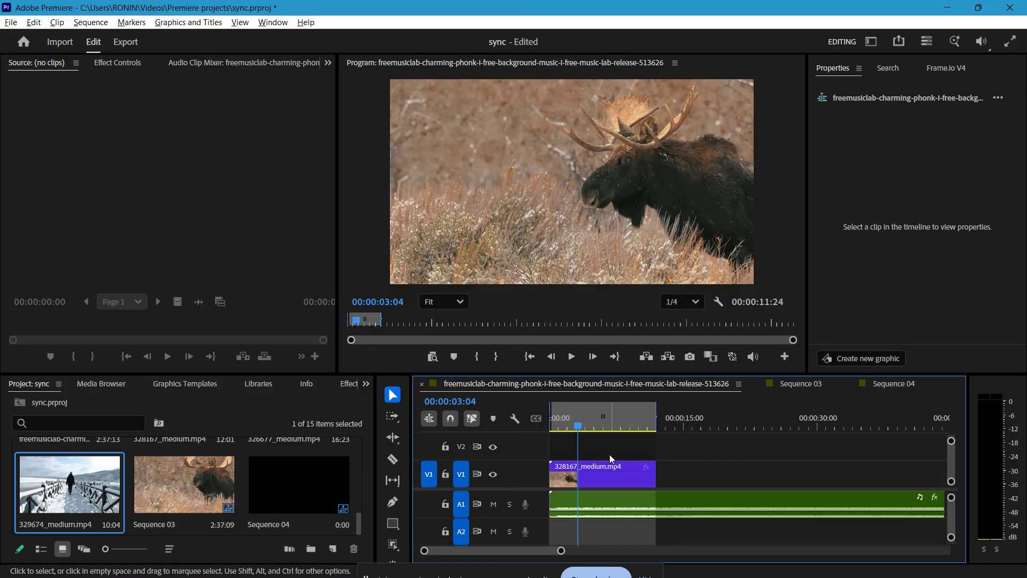
# - Review the H.264 export settings, return to editing and select the 328167_medium.mp4 clip on V1
pyautogui.click(123, 43)
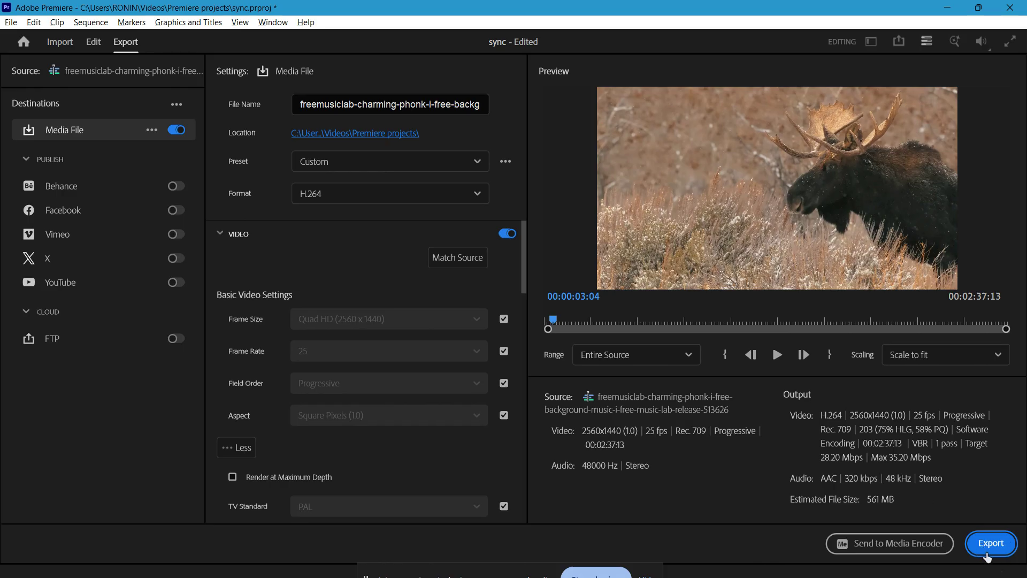
pyautogui.click(98, 49)
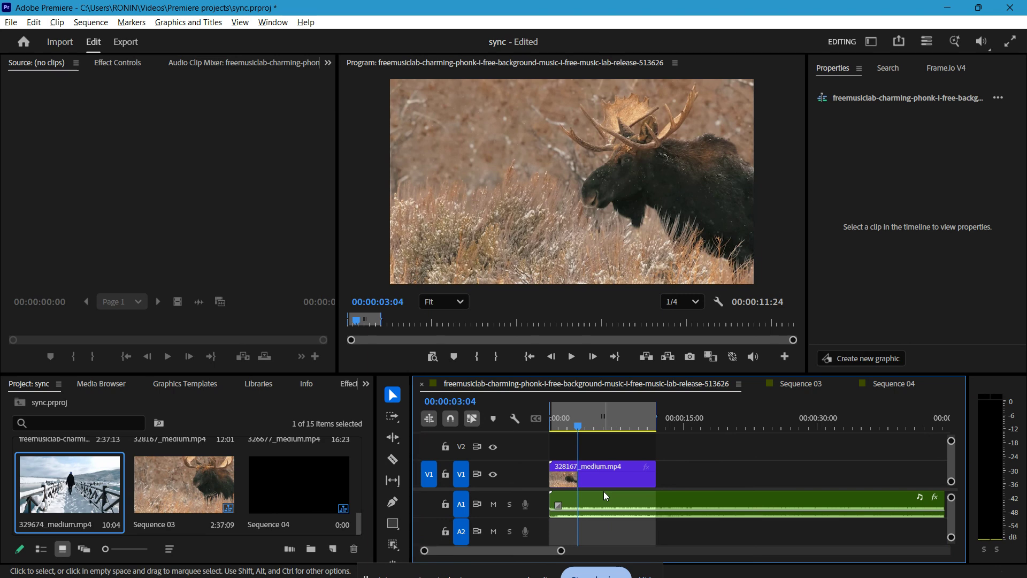
pyautogui.click(614, 475)
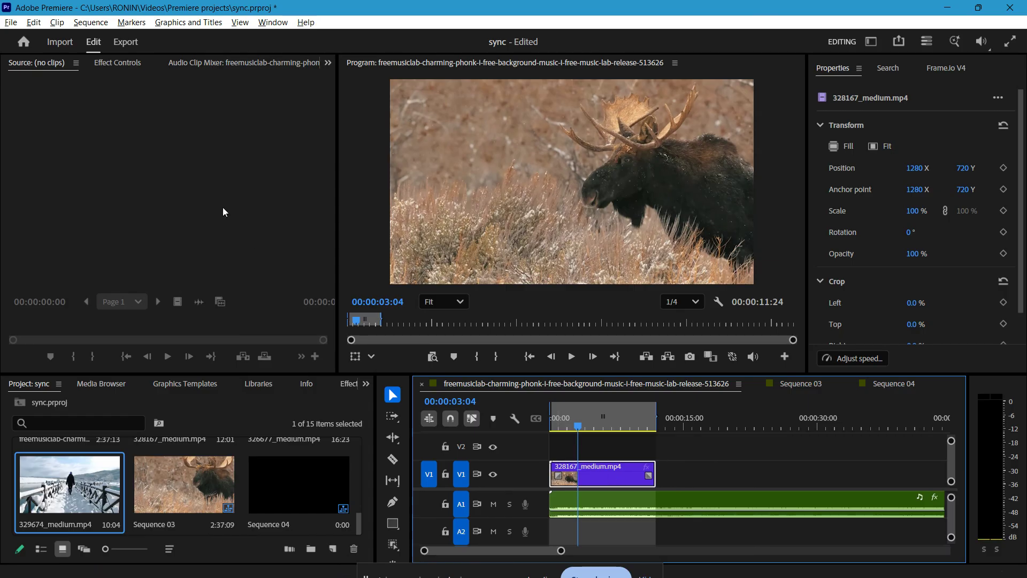
# - Examine the preview file format and codec choices in the sequence settings, keeping QuickTime and Apple ProRes 422 LT, and confirm the settings
pyautogui.click(90, 22)
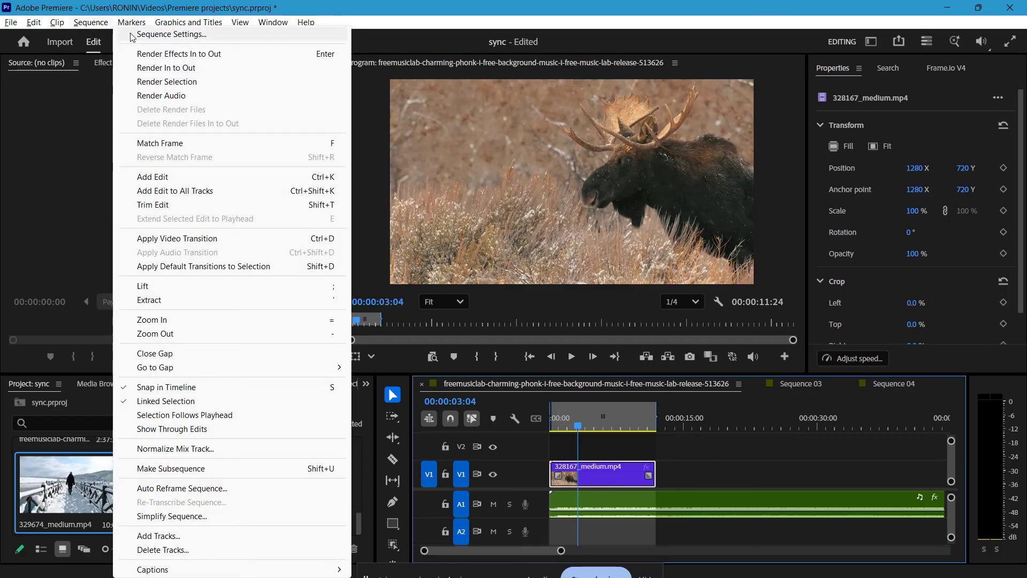
pyautogui.click(133, 35)
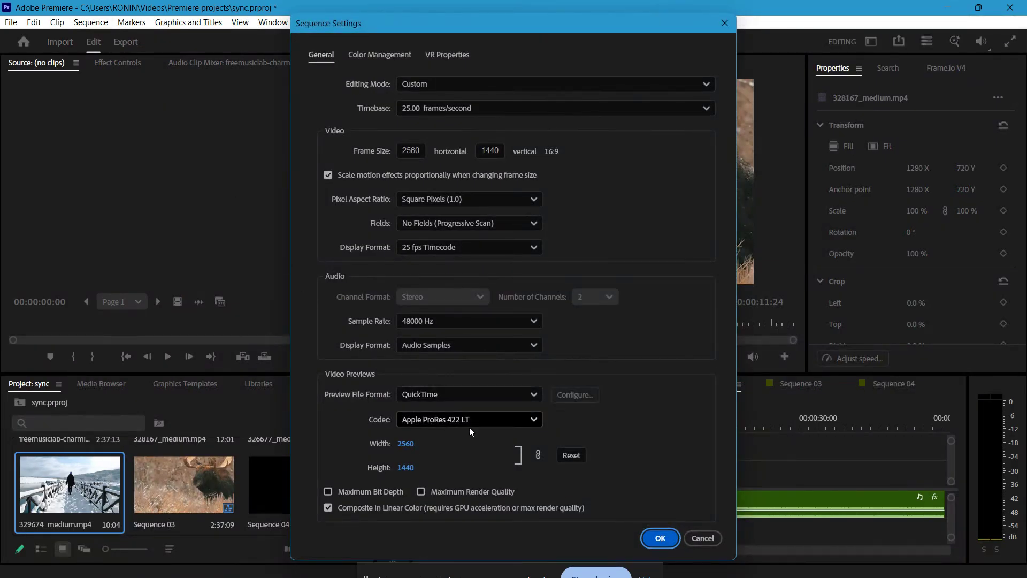
pyautogui.click(463, 396)
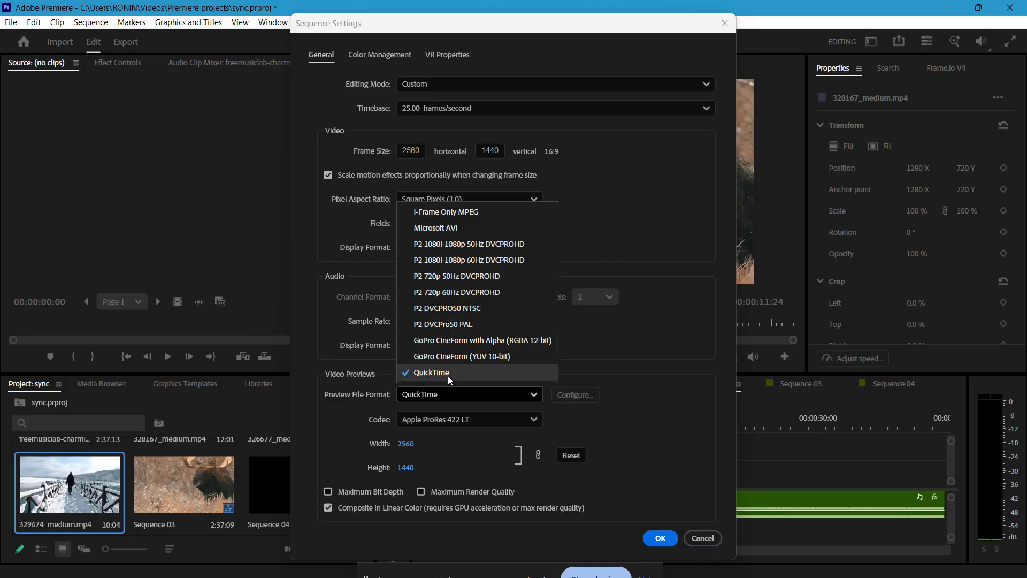
pyautogui.click(463, 423)
pyautogui.click(464, 422)
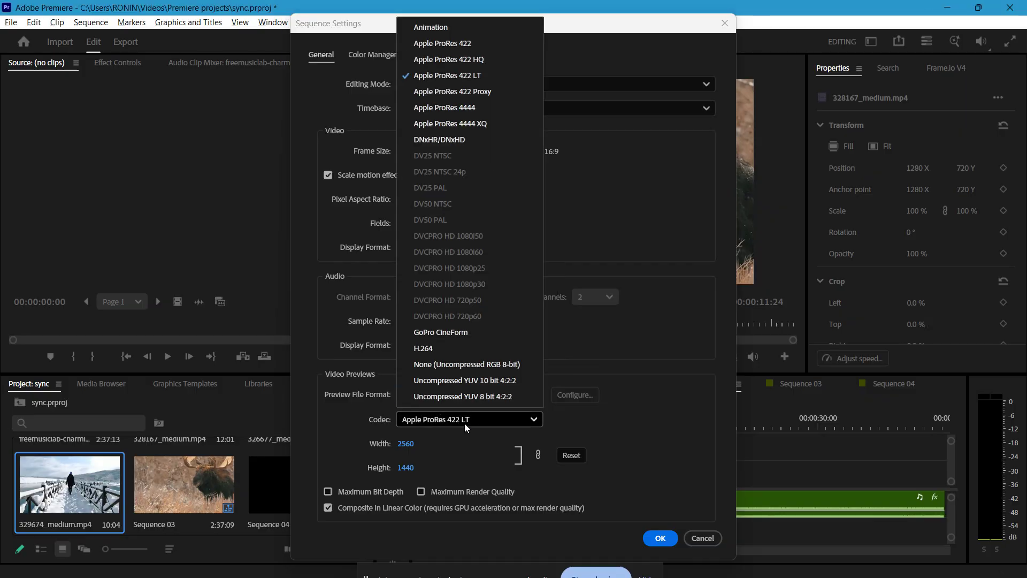
pyautogui.click(464, 422)
pyautogui.click(495, 397)
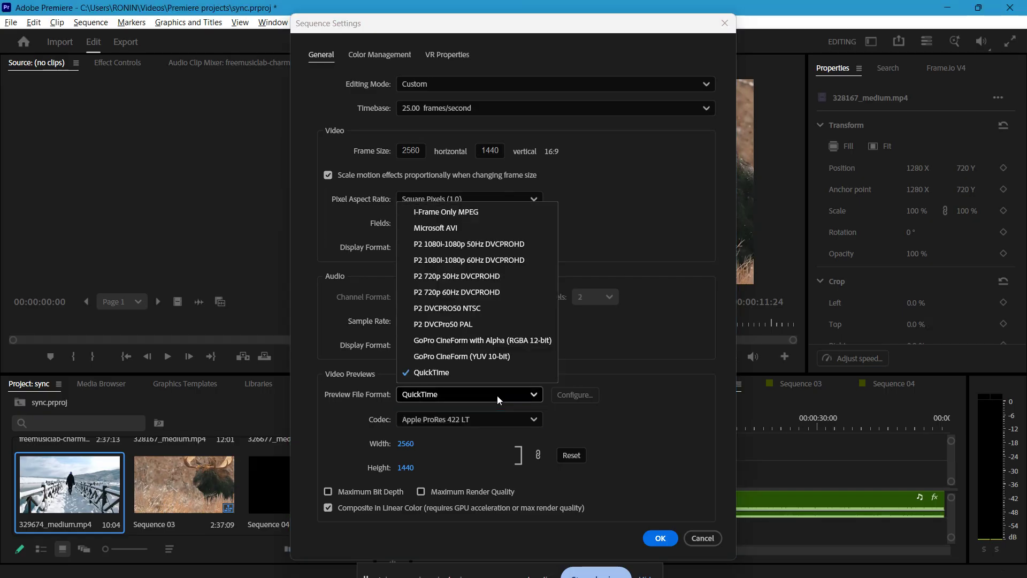
pyautogui.click(497, 396)
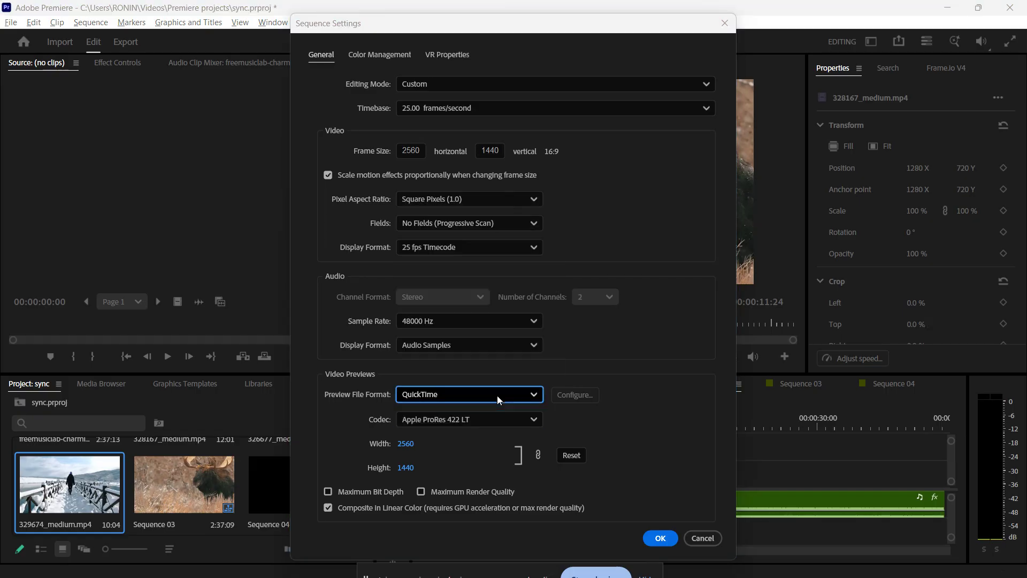
pyautogui.click(652, 540)
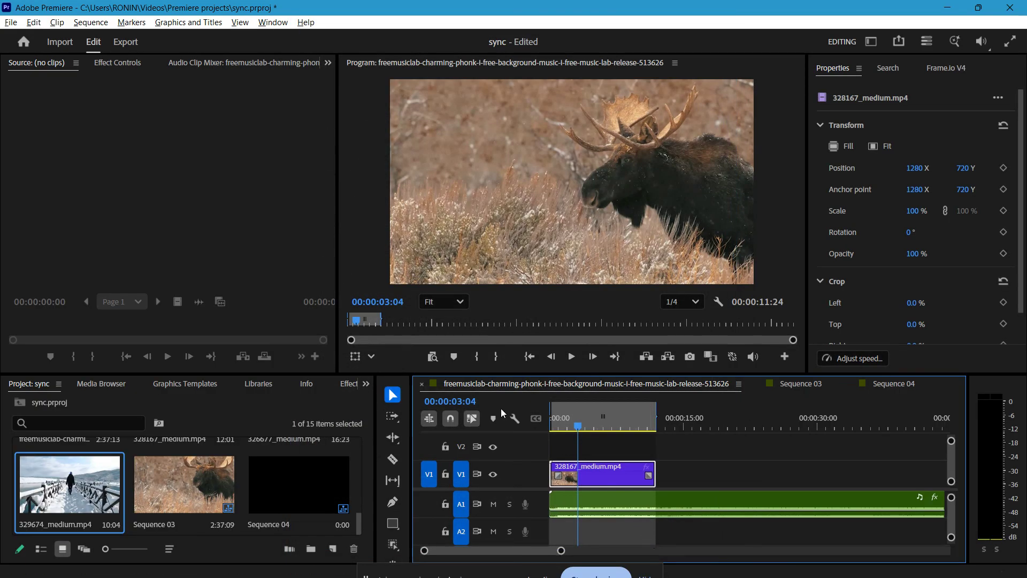
# - Reopen the sequence settings, check the video display format options with 25 fps Timecode kept, and cancel the dialog
pyautogui.click(92, 23)
pyautogui.click(131, 35)
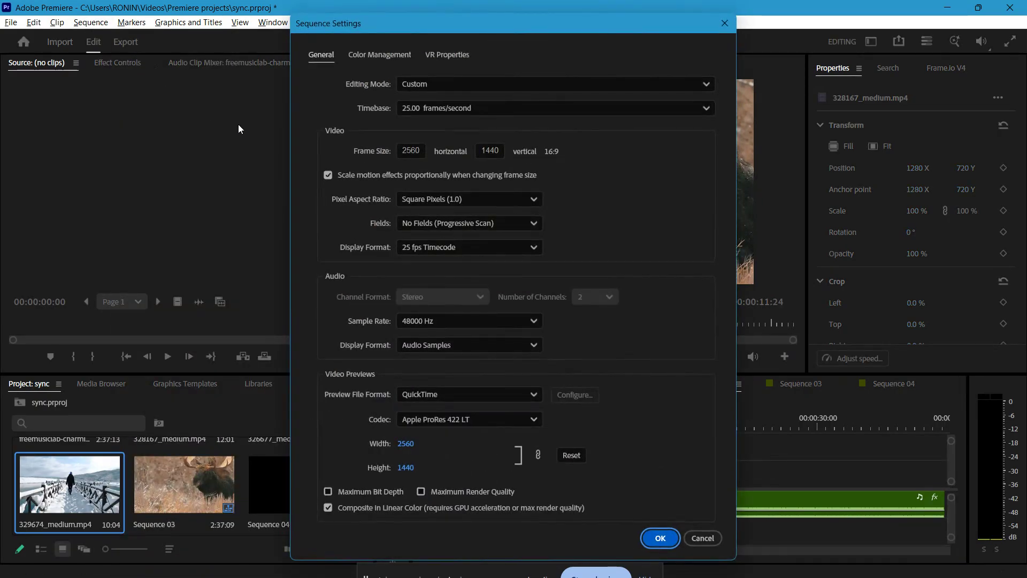
pyautogui.click(486, 252)
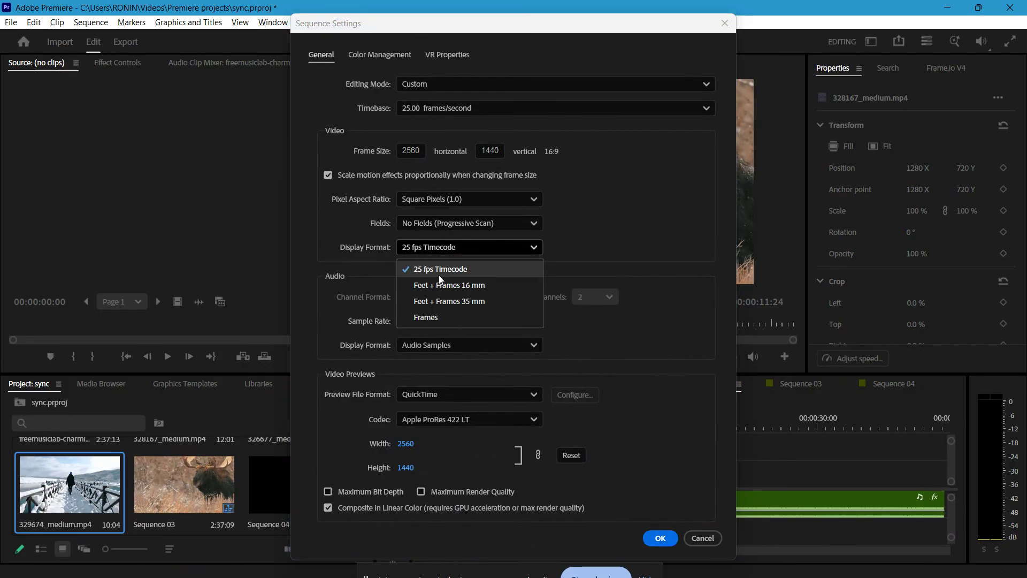
pyautogui.click(464, 270)
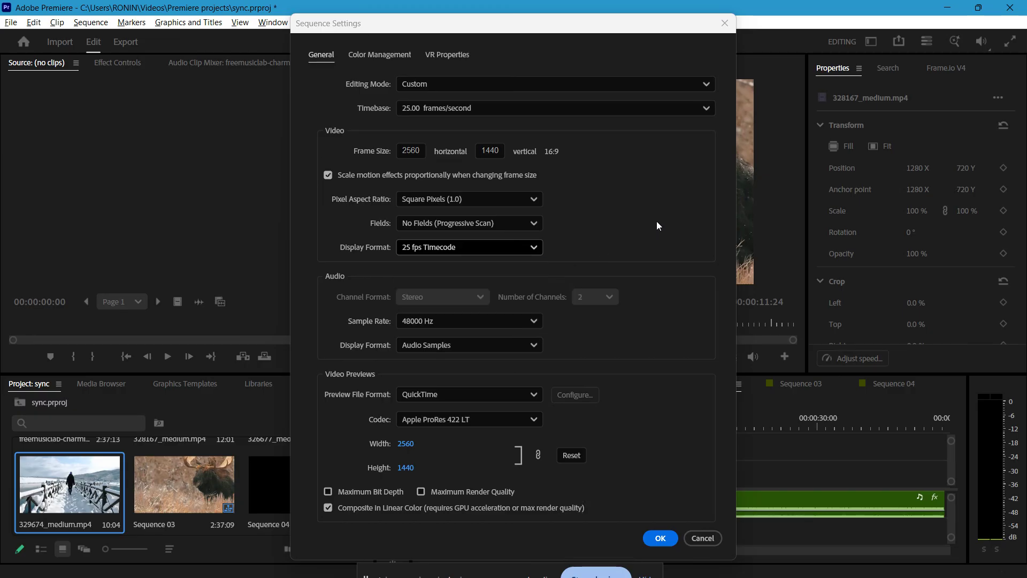
pyautogui.click(712, 539)
# - Compare the export's basic video settings with the sequence, then go back to editing with the V1 clip selected
pyautogui.click(129, 52)
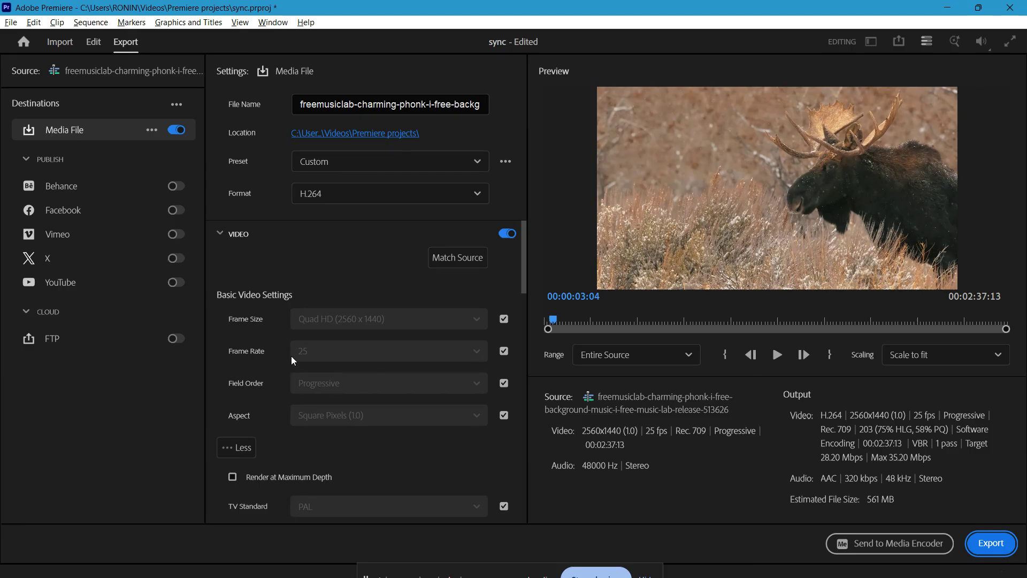
pyautogui.click(98, 42)
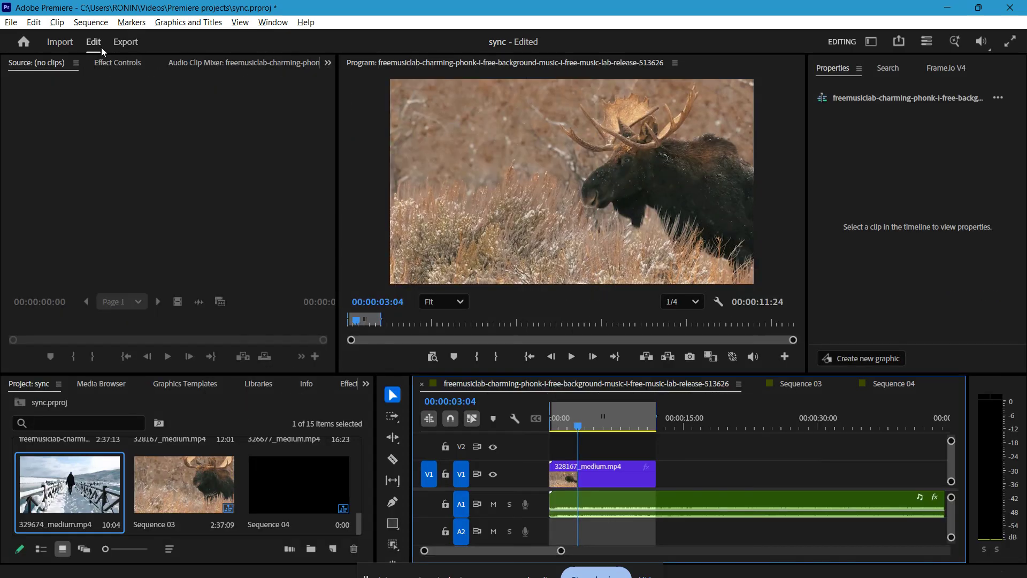
pyautogui.click(584, 466)
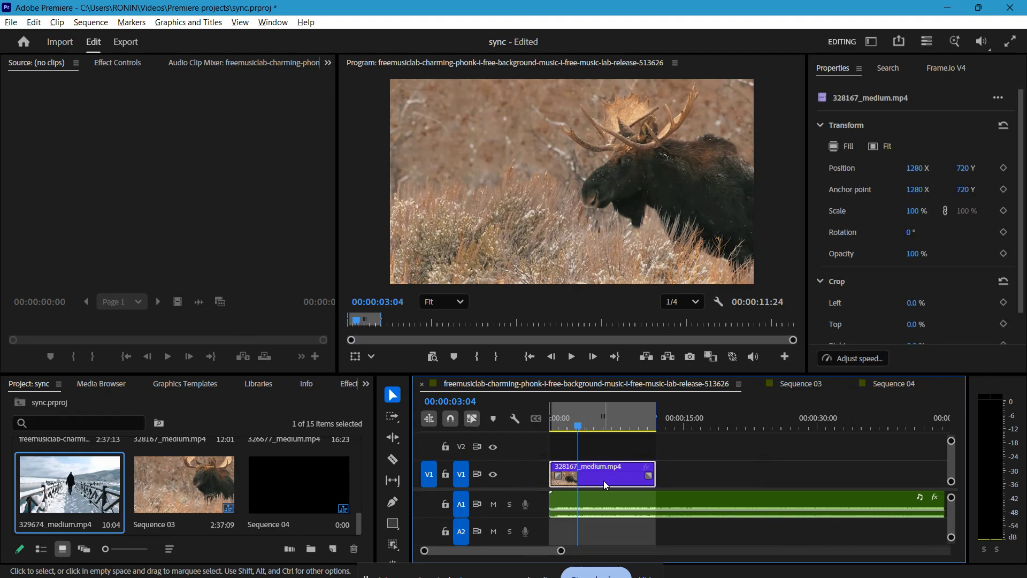